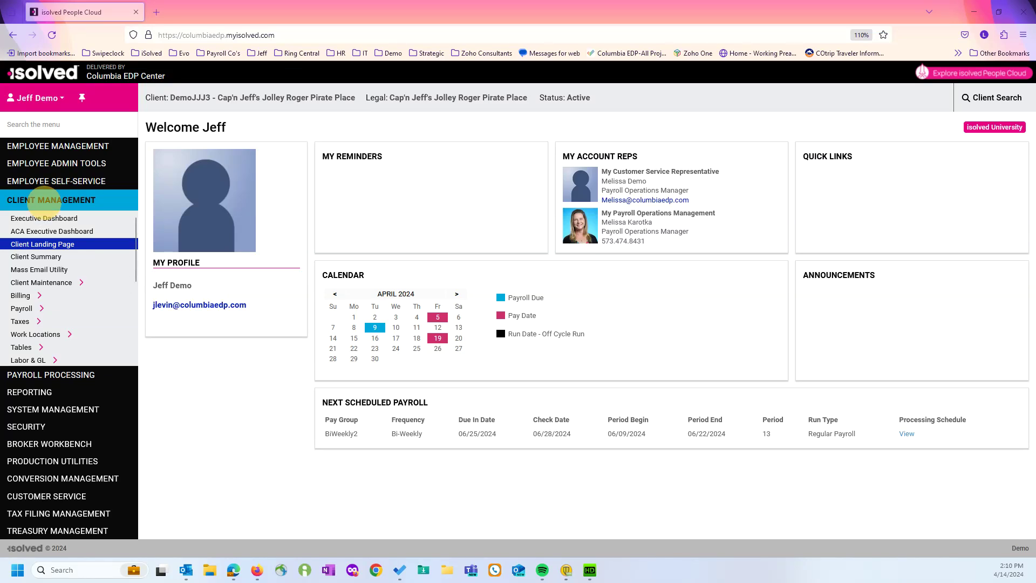
Open the Bailing Bucket Crew employee's Direct Deposit page via Employee Management > Employee Pay.
{"action": "left_click", "coordinate": [173, 193]}
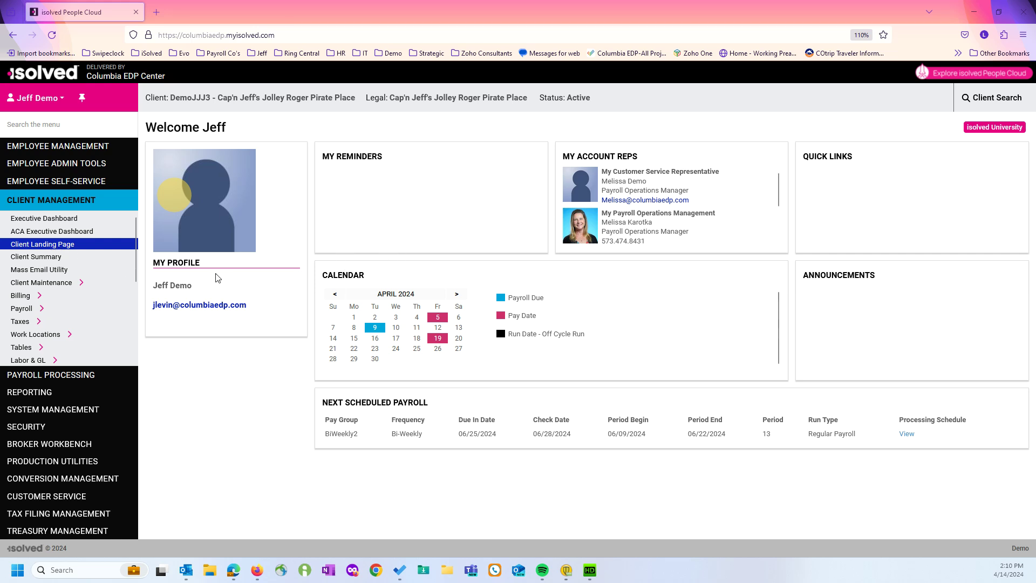
{"action": "left_click", "coordinate": [52, 147]}
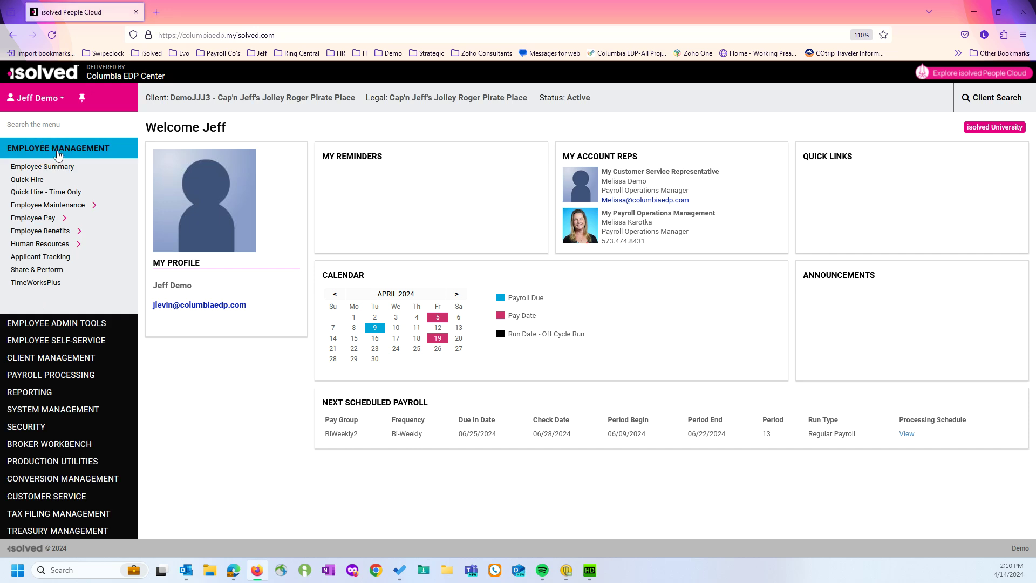
{"action": "left_click", "coordinate": [50, 220]}
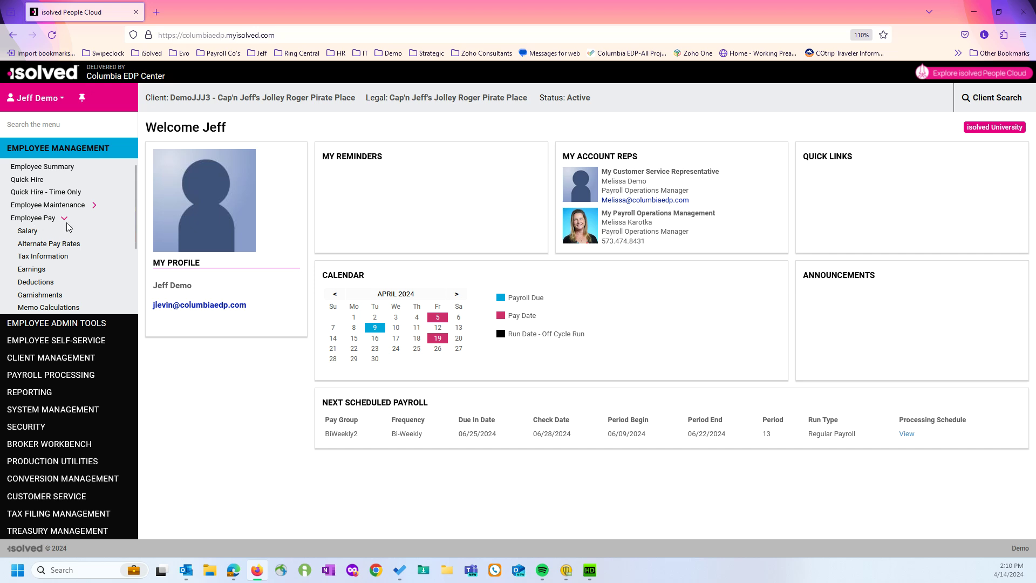
{"action": "scroll", "coordinate": [69, 227], "scroll_direction": "down", "scroll_amount": 2}
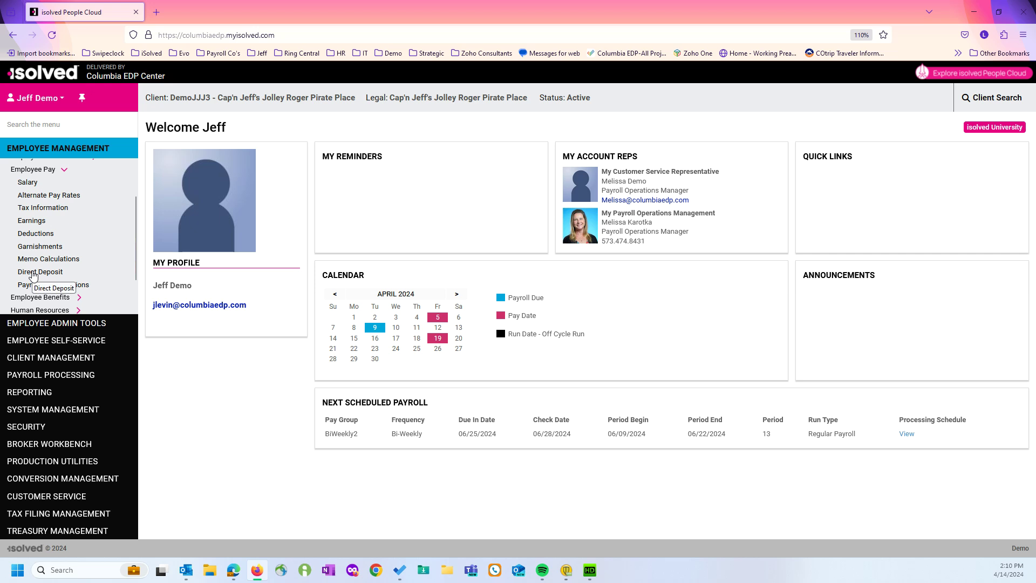
{"action": "left_click", "coordinate": [33, 273]}
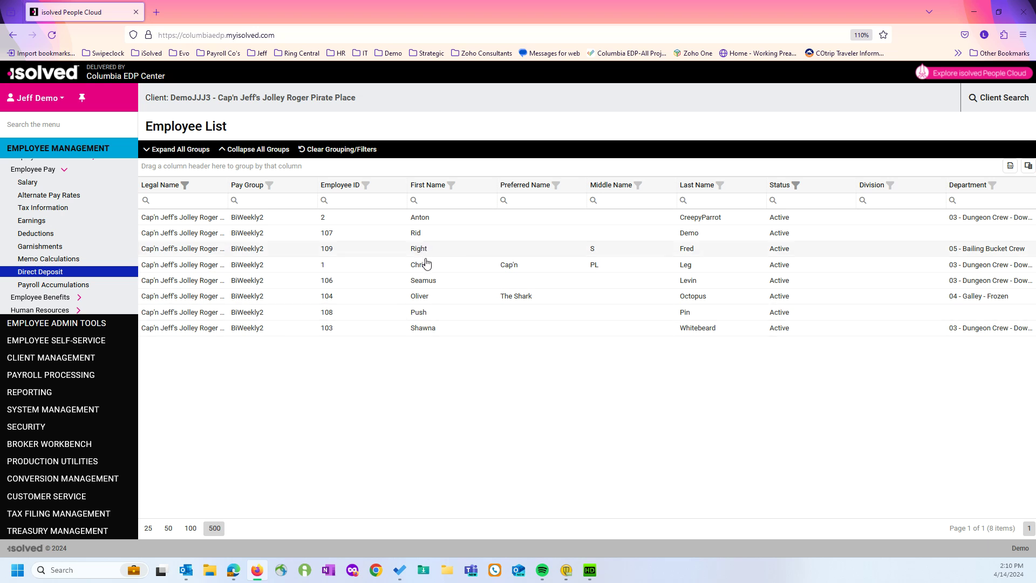
{"action": "left_click", "coordinate": [427, 254]}
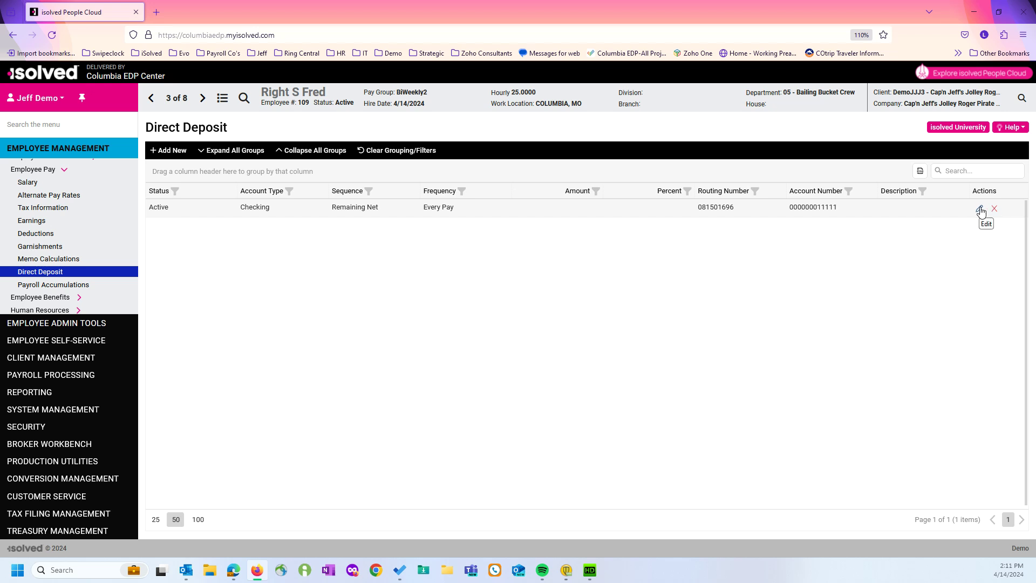
Change the existing remaining-net checking deposit's status to Inactive and save it.
{"action": "left_click", "coordinate": [979, 209]}
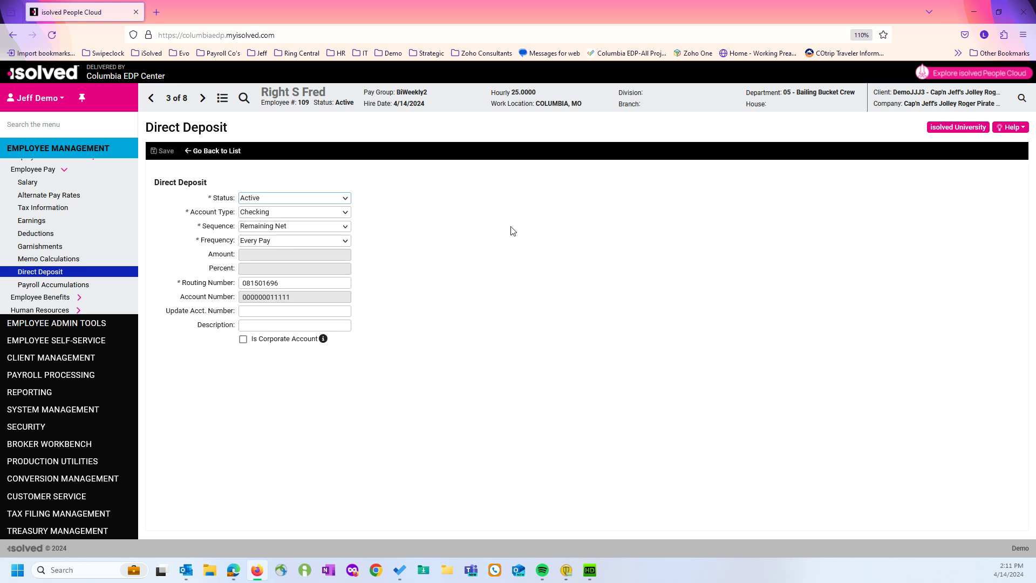
{"action": "left_click", "coordinate": [336, 201]}
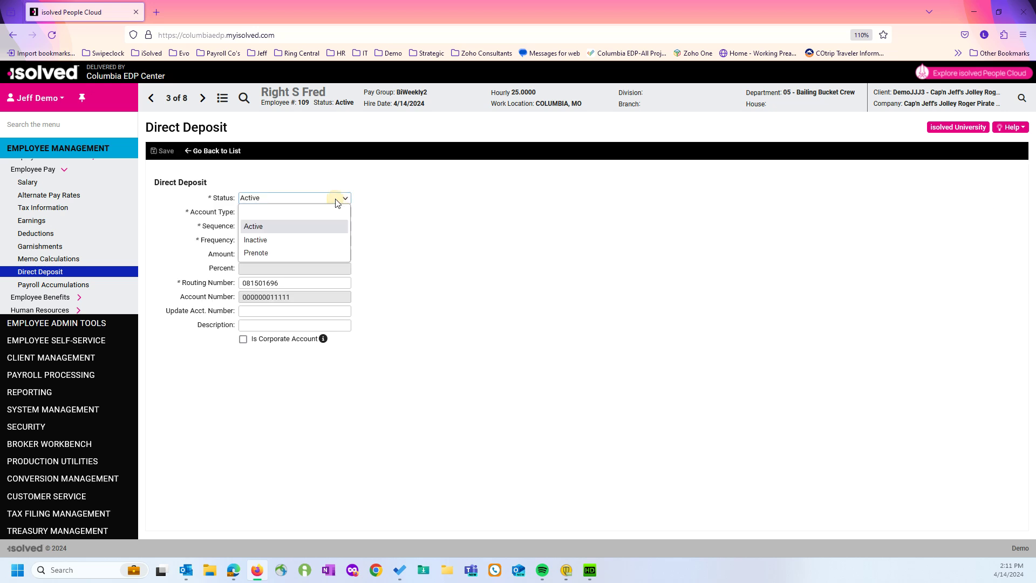
{"action": "left_click", "coordinate": [295, 246]}
{"action": "left_click", "coordinate": [158, 153]}
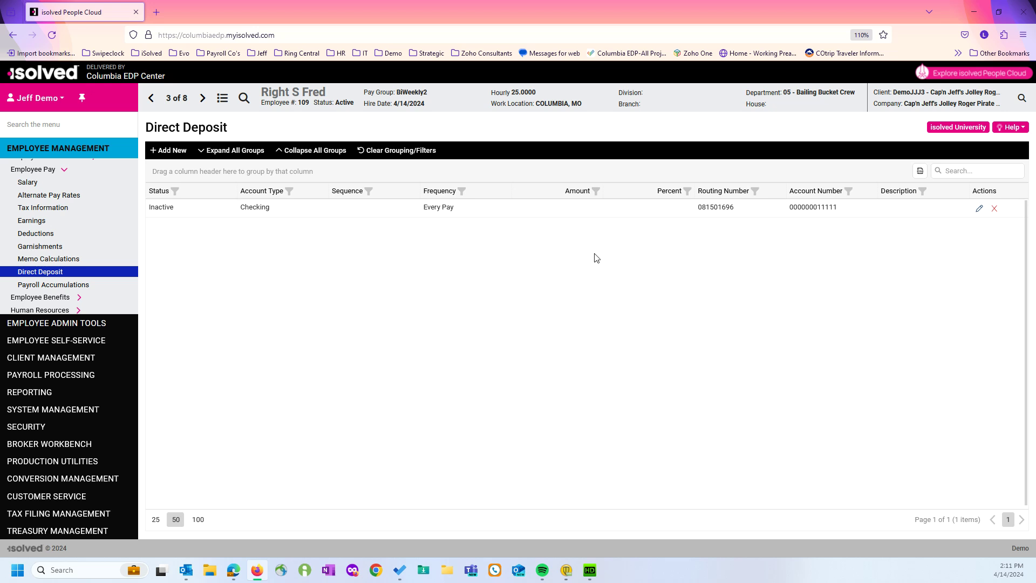
Start a new direct deposit set to Active, Checking, with sequence Remaining Net.
{"action": "left_click", "coordinate": [171, 152]}
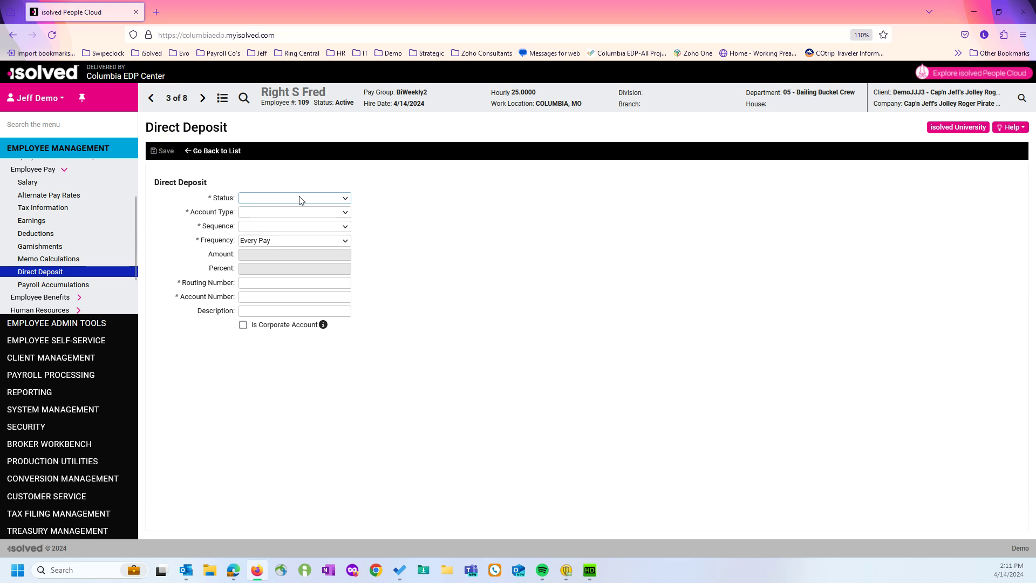
{"action": "left_click", "coordinate": [300, 198]}
{"action": "left_click", "coordinate": [286, 234]}
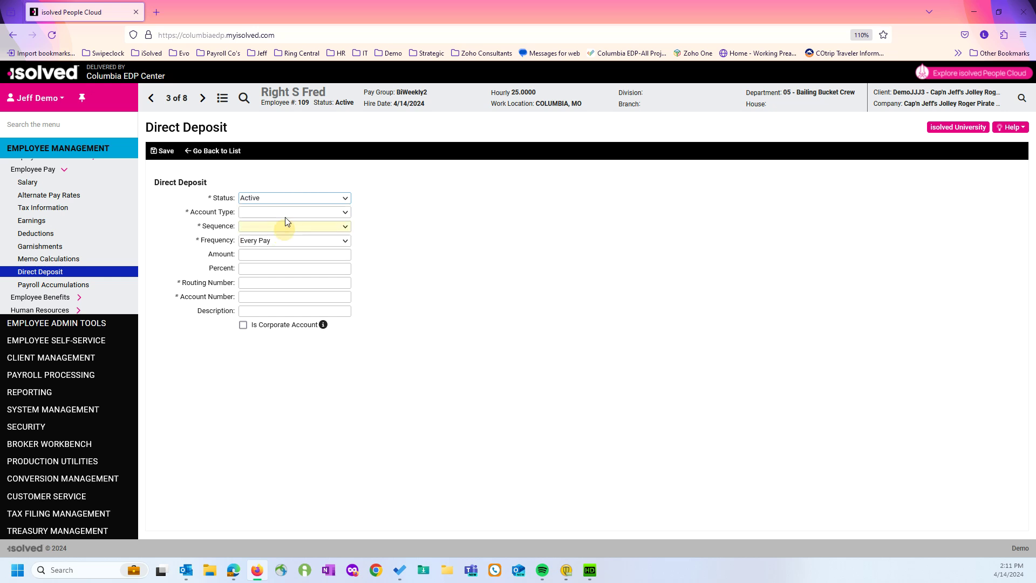
{"action": "left_click", "coordinate": [287, 215]}
{"action": "left_click", "coordinate": [281, 241]}
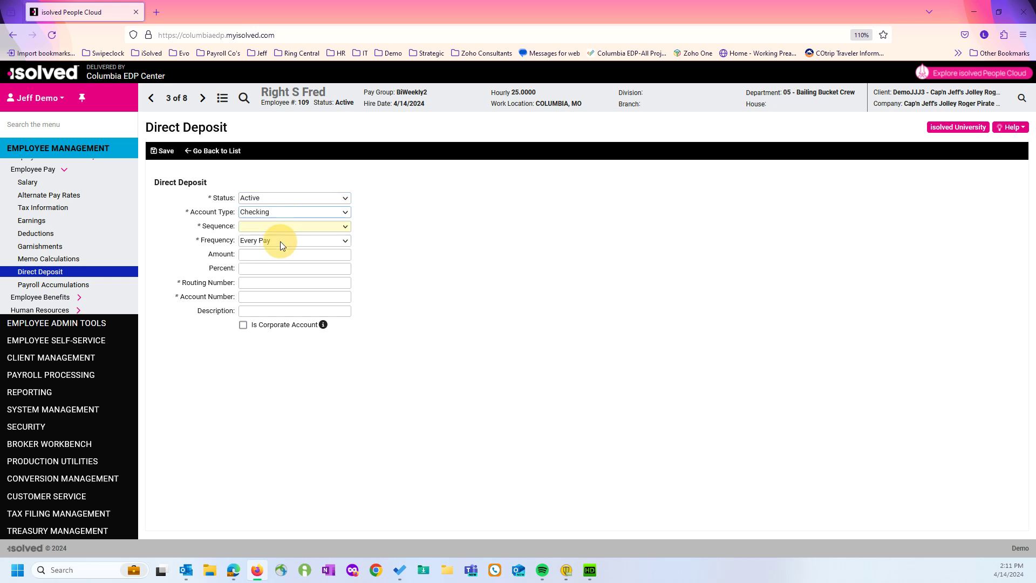
{"action": "left_click", "coordinate": [279, 229]}
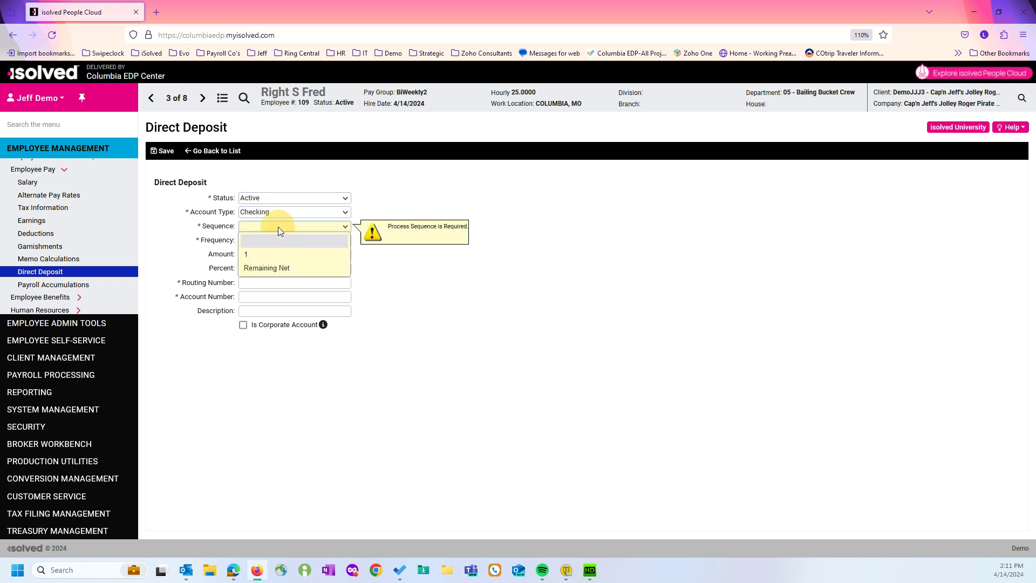
{"action": "left_click", "coordinate": [279, 267]}
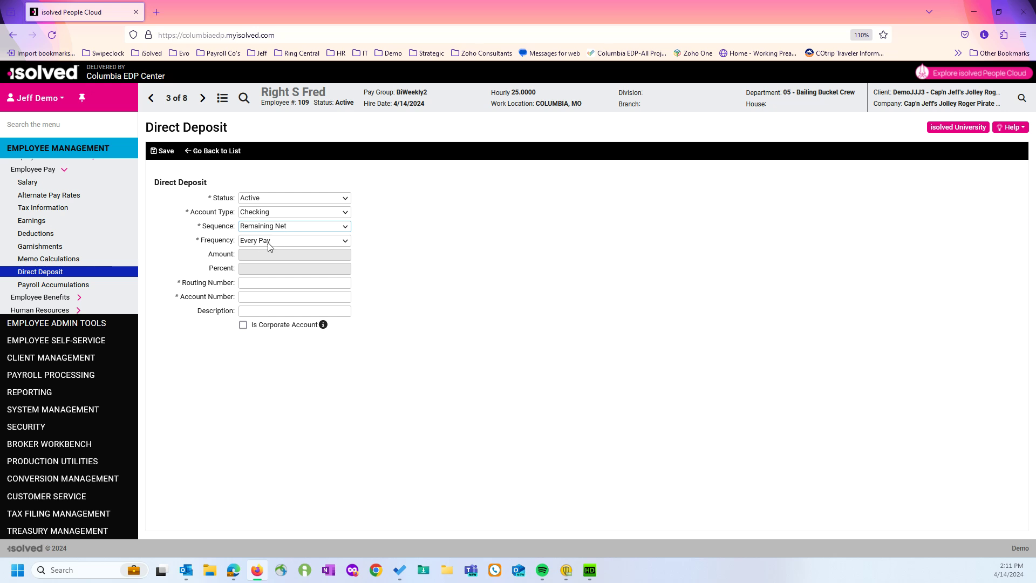
Paste the bank routing number, enter the account number, and save the checking deposit.
{"action": "left_click", "coordinate": [303, 284]}
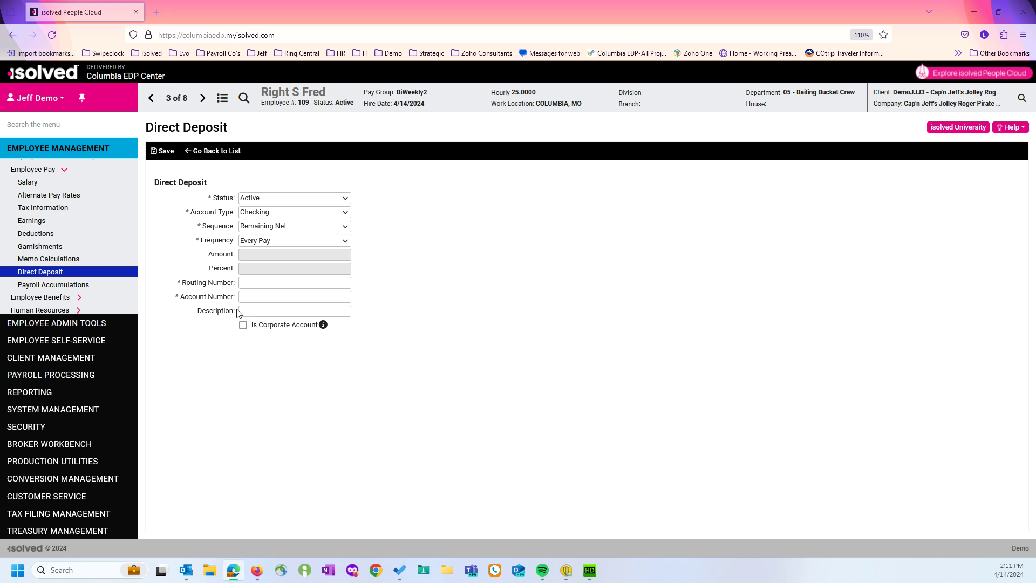
{"action": "left_click", "coordinate": [261, 282]}
{"action": "type", "text": "081501696"}
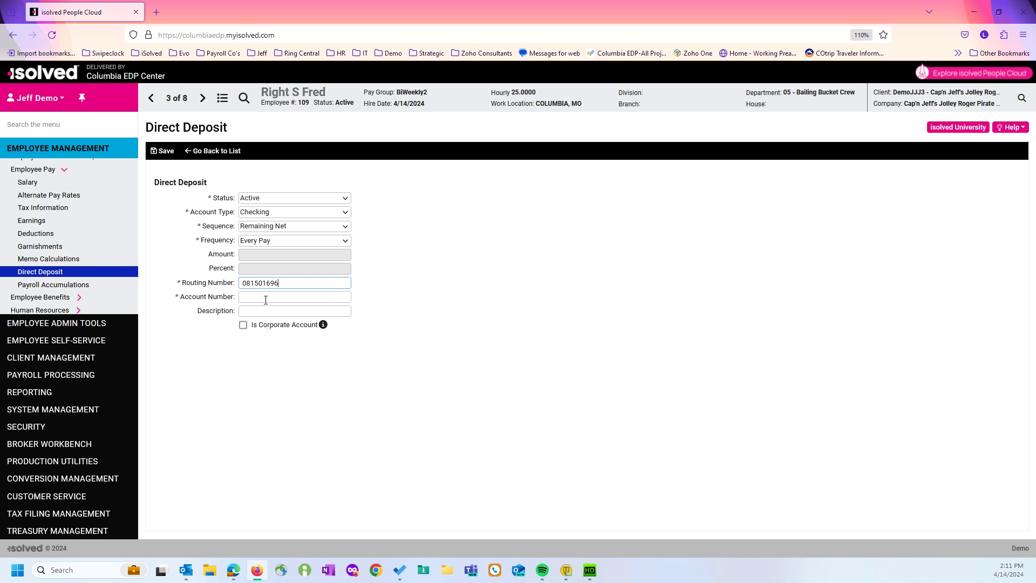
{"action": "left_click", "coordinate": [265, 298]}
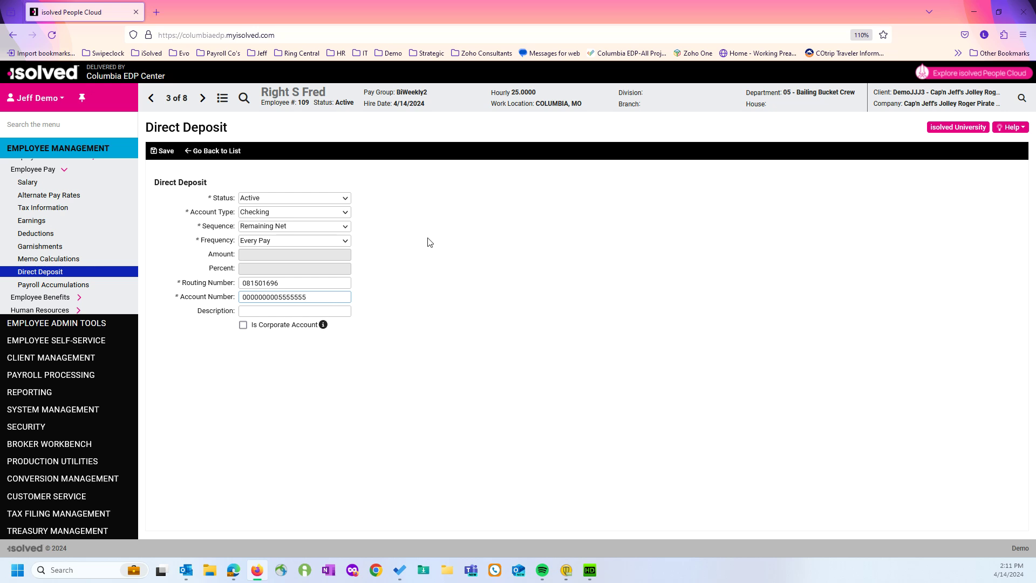
{"action": "left_click", "coordinate": [163, 151]}
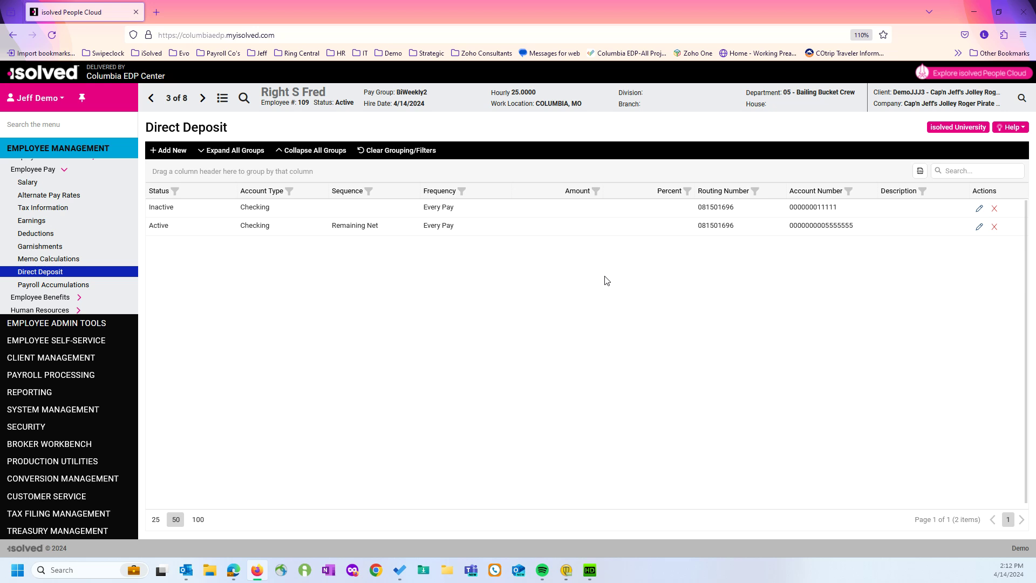
Open the new active checking deposit for editing, then return to the list without changes.
{"action": "left_click", "coordinate": [980, 227]}
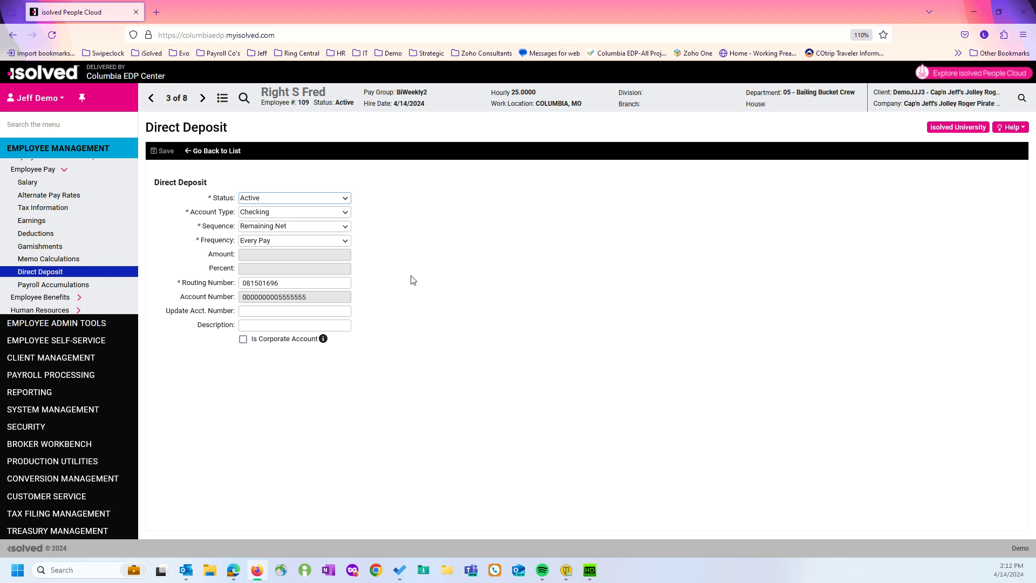
{"action": "left_click", "coordinate": [264, 311]}
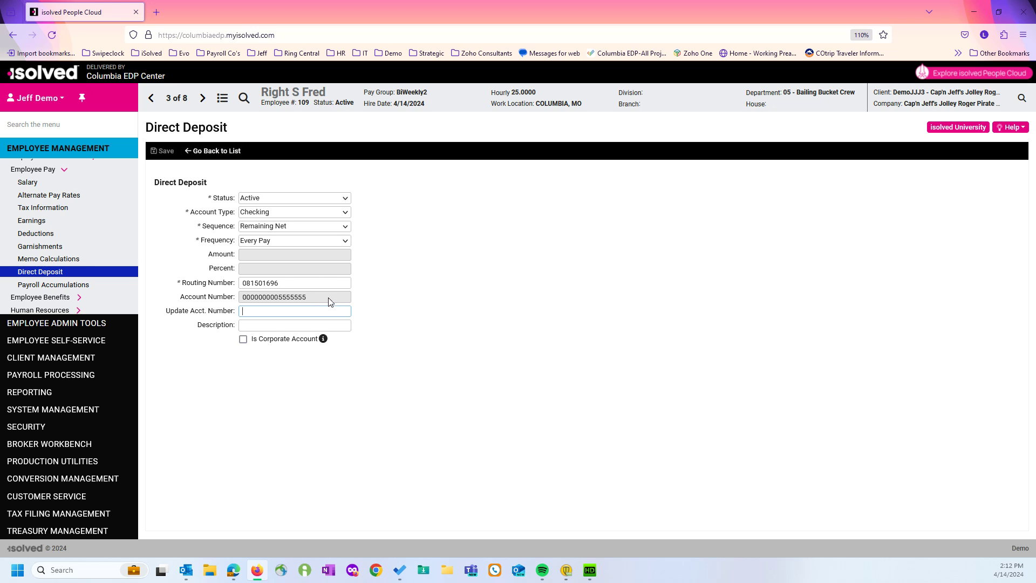
{"action": "left_click", "coordinate": [229, 151]}
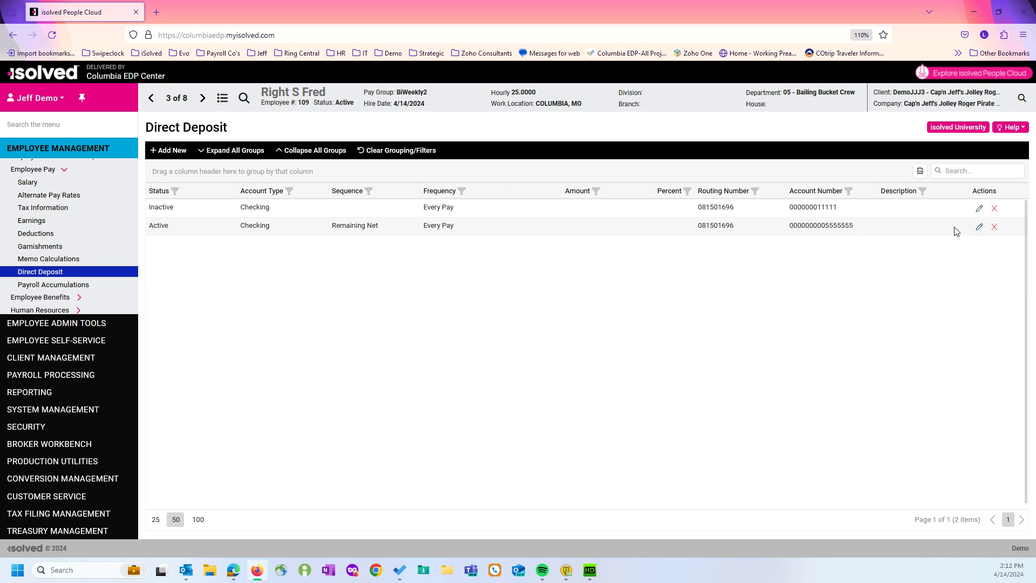
Set the active checking deposit to Inactive with description 'Wrong Account Number' and save.
{"action": "left_click", "coordinate": [979, 229]}
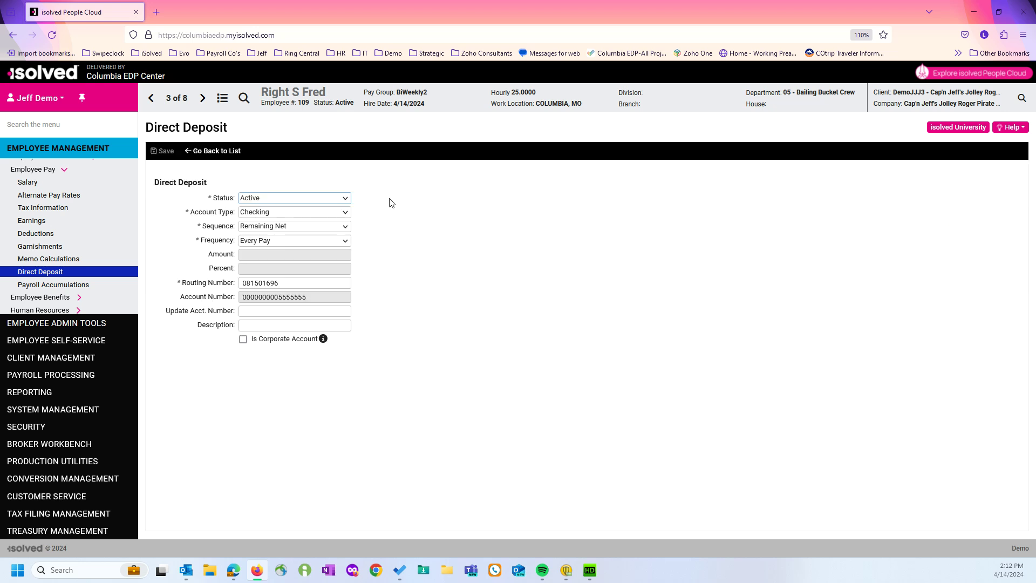
{"action": "left_click", "coordinate": [340, 199]}
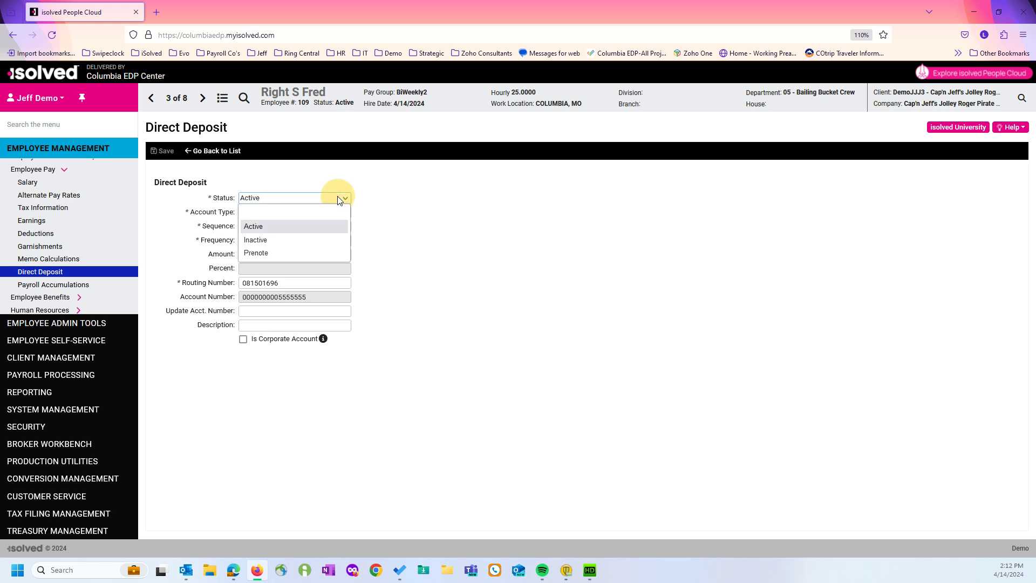
{"action": "left_click", "coordinate": [258, 239]}
{"action": "left_click", "coordinate": [263, 326]}
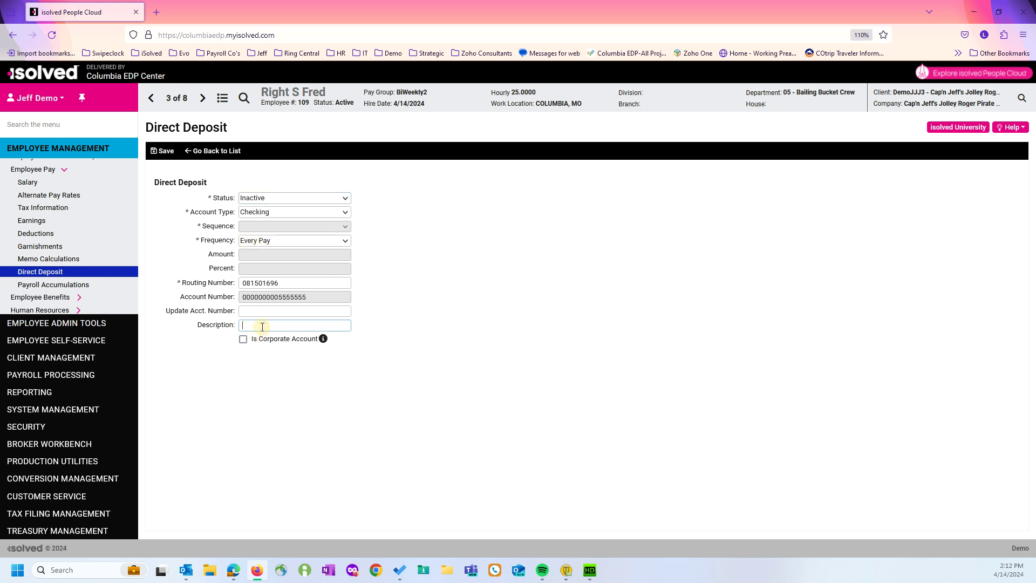
{"action": "type", "text": "Wrong Aco"}
{"action": "key", "text": "BackSpace"}
{"action": "left_click", "coordinate": [162, 151]}
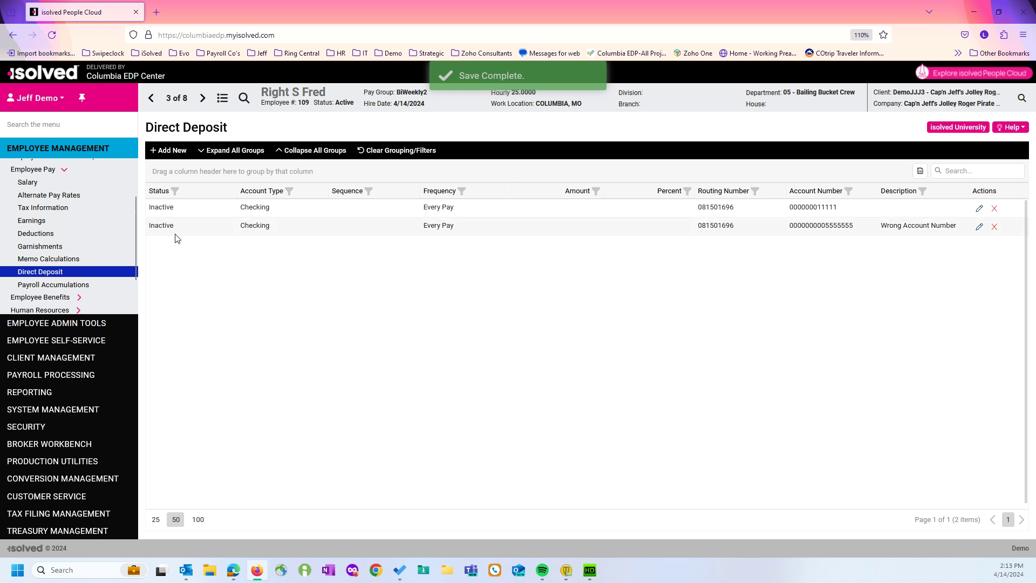
Start another new deposit set to Active, Checking, with sequence Remaining Net.
{"action": "left_click", "coordinate": [171, 150]}
{"action": "left_click", "coordinate": [325, 199]}
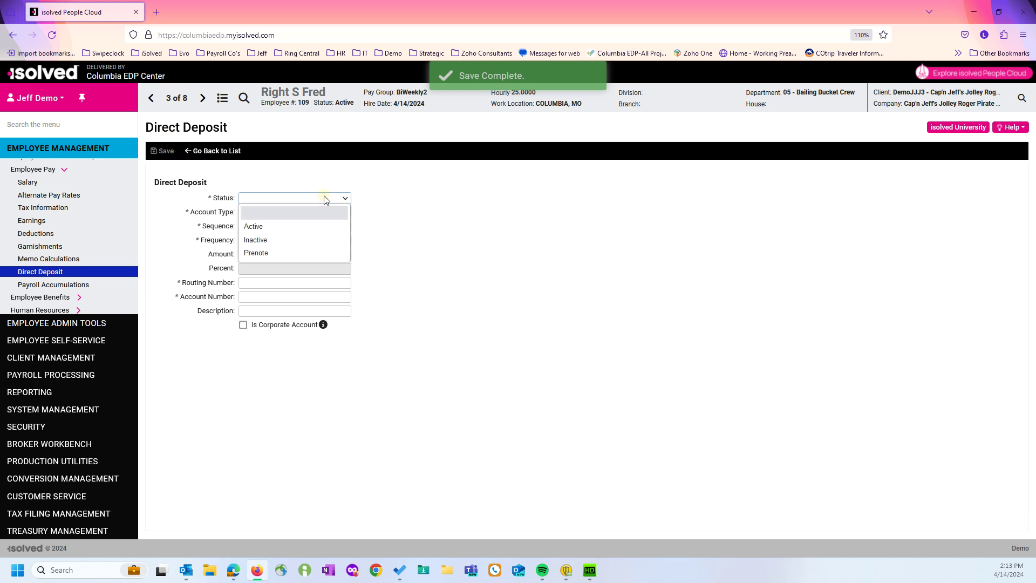
{"action": "left_click", "coordinate": [319, 226]}
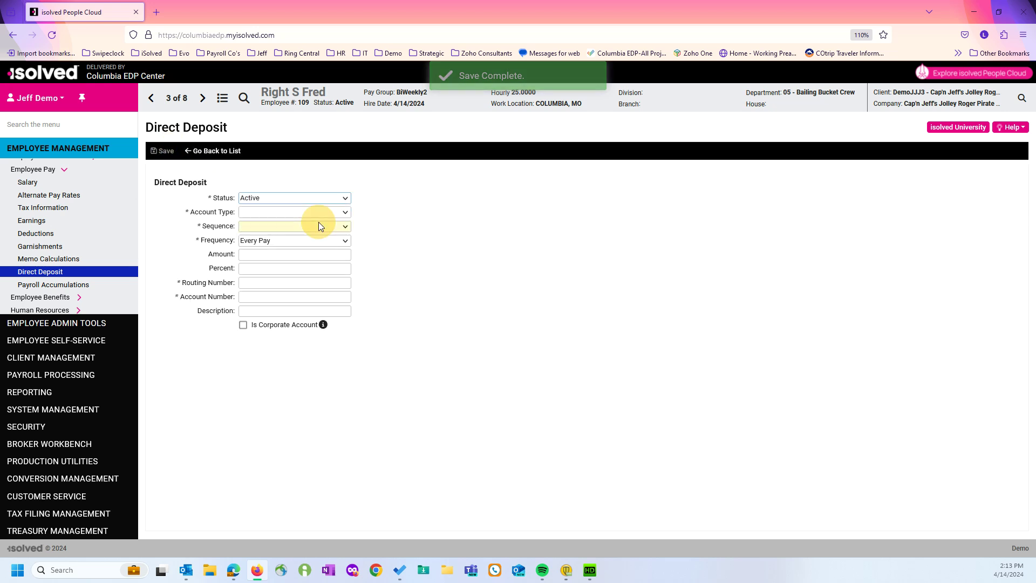
{"action": "left_click", "coordinate": [321, 214]}
{"action": "left_click", "coordinate": [315, 240]}
{"action": "left_click", "coordinate": [313, 226]}
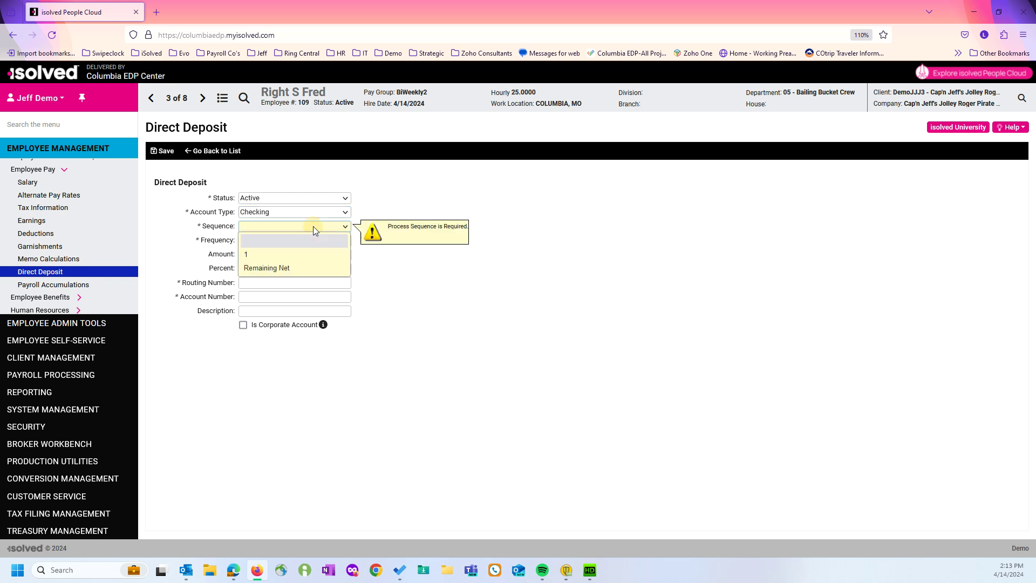
{"action": "left_click", "coordinate": [307, 267]}
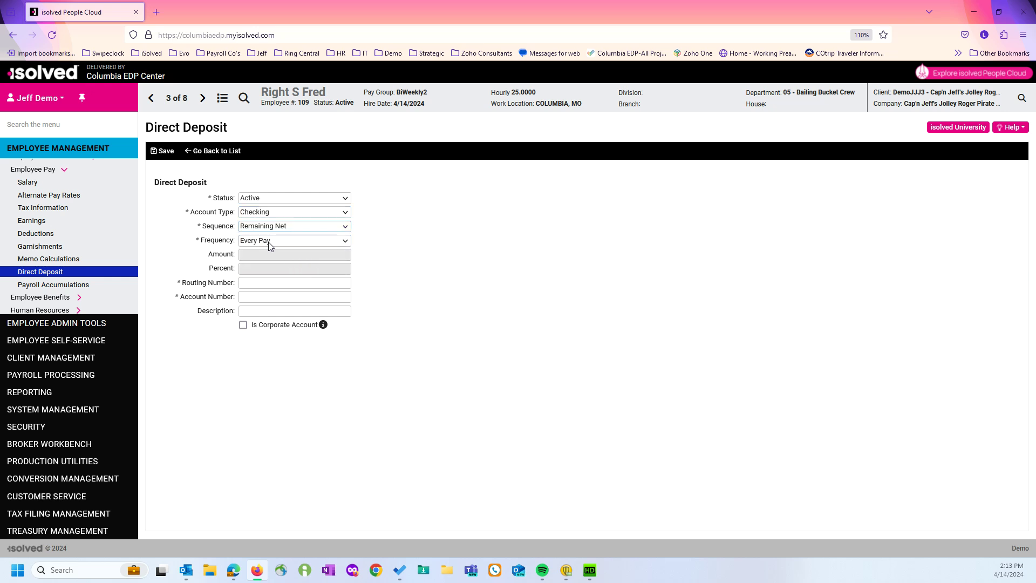
Paste the routing number, enter the account number, and save the checking deposit.
{"action": "left_click", "coordinate": [289, 284]}
{"action": "type", "text": "081501696"}
{"action": "left_click", "coordinate": [289, 298]}
{"action": "type", "text": "0"}
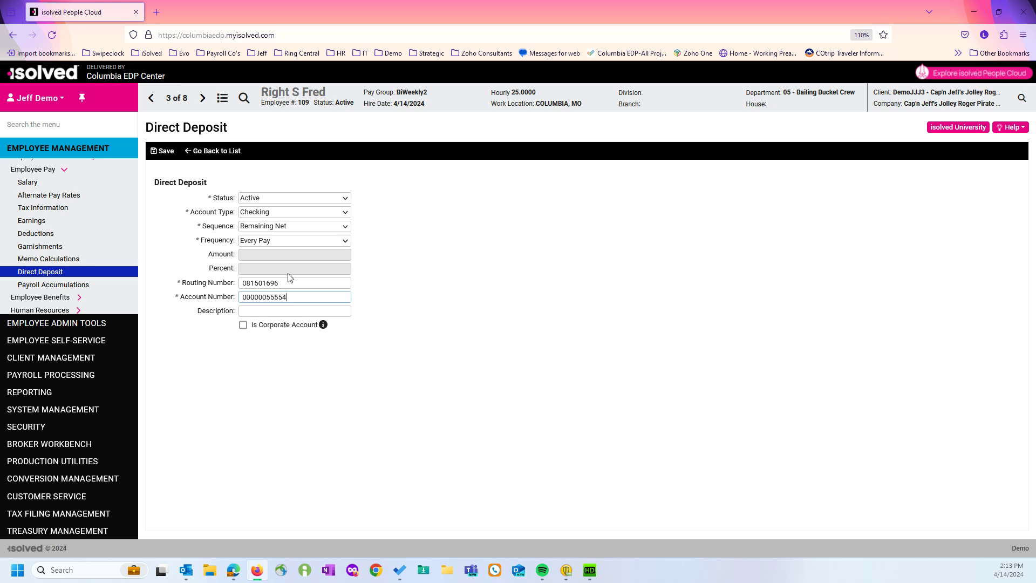
{"action": "left_click", "coordinate": [163, 151]}
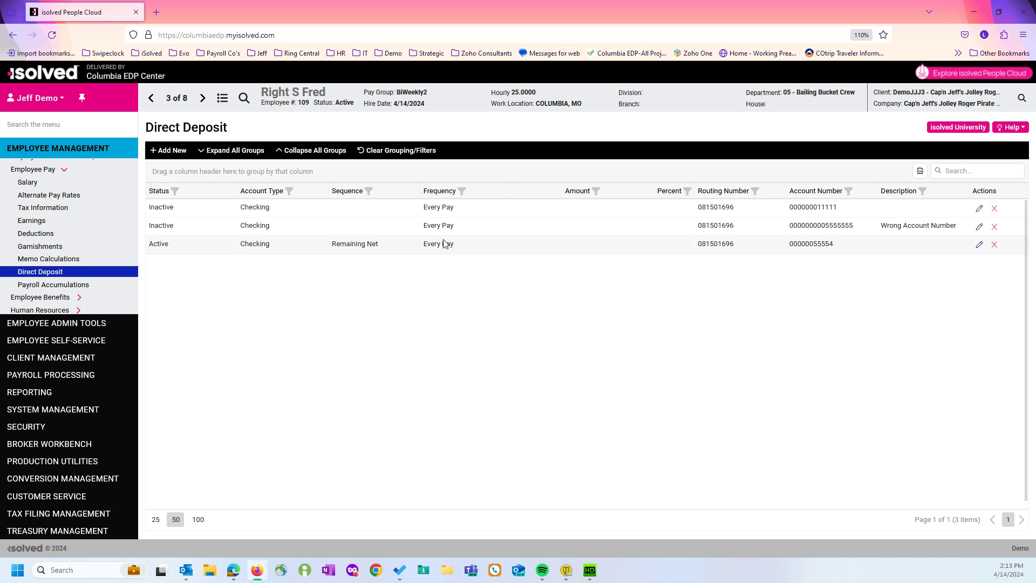
Start a new deposit set to Active, Savings, with sequence 1.
{"action": "left_click", "coordinate": [177, 152]}
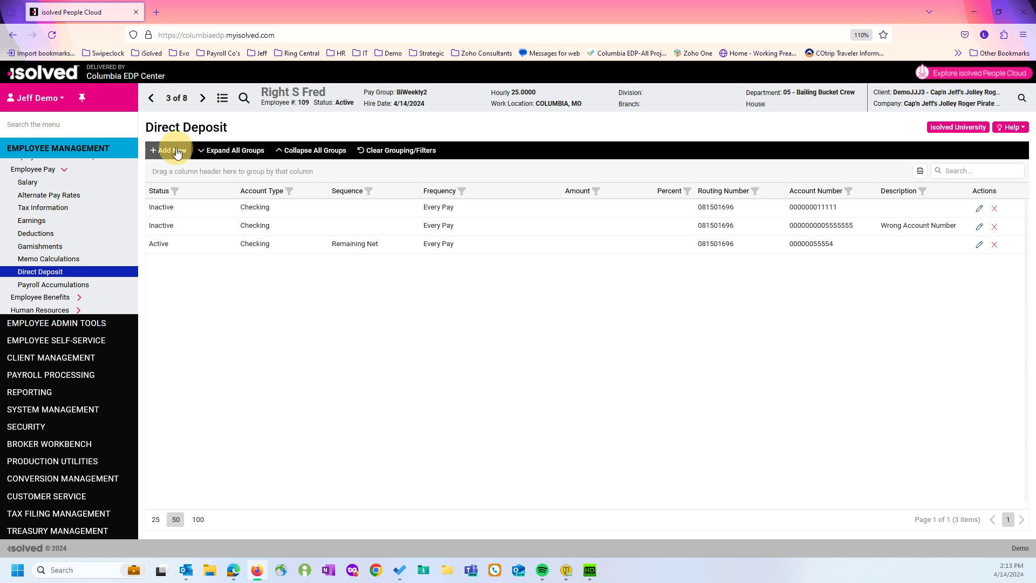
{"action": "left_click", "coordinate": [338, 200]}
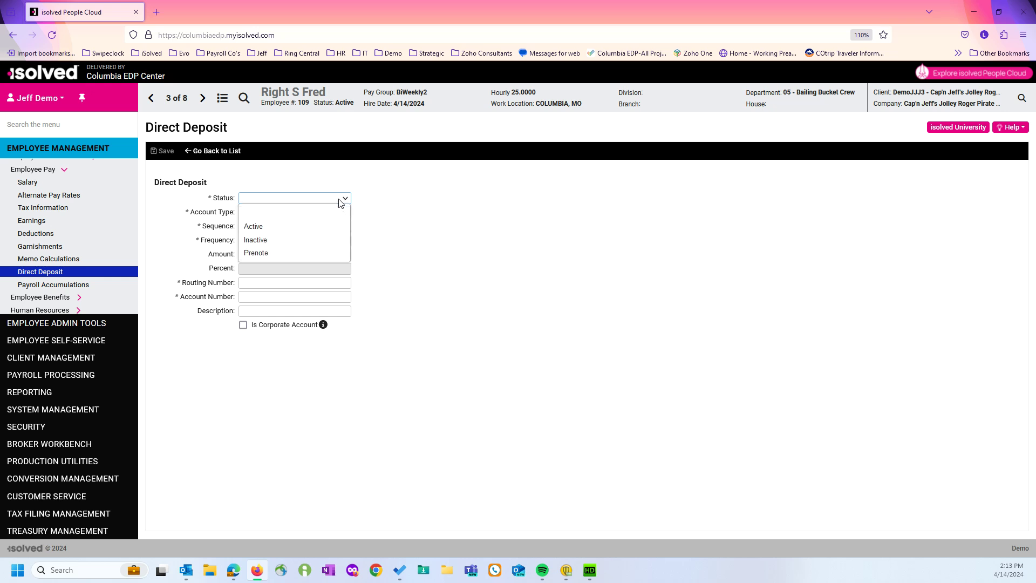
{"action": "left_click", "coordinate": [336, 226]}
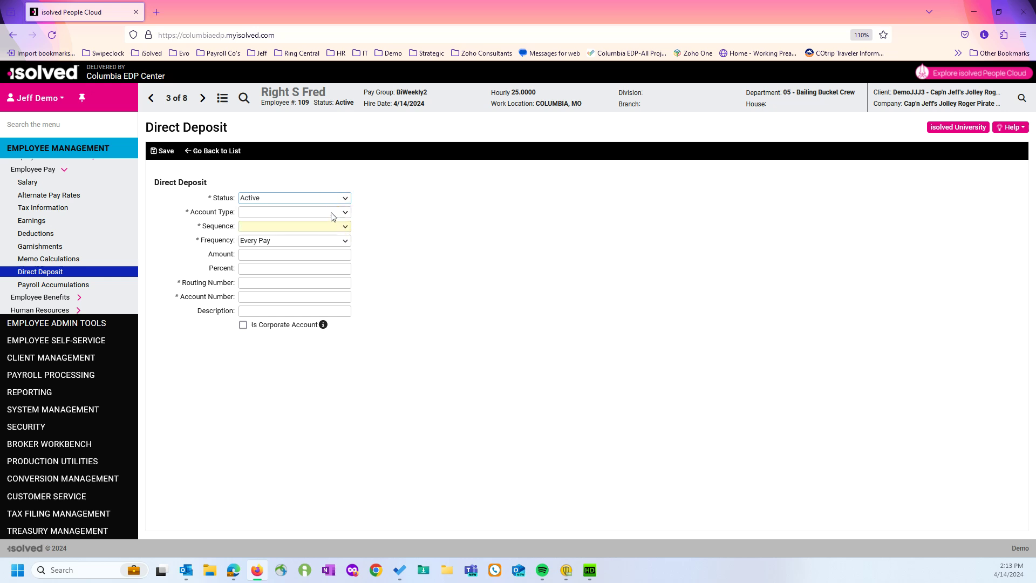
{"action": "left_click", "coordinate": [331, 211]}
{"action": "left_click", "coordinate": [269, 282]}
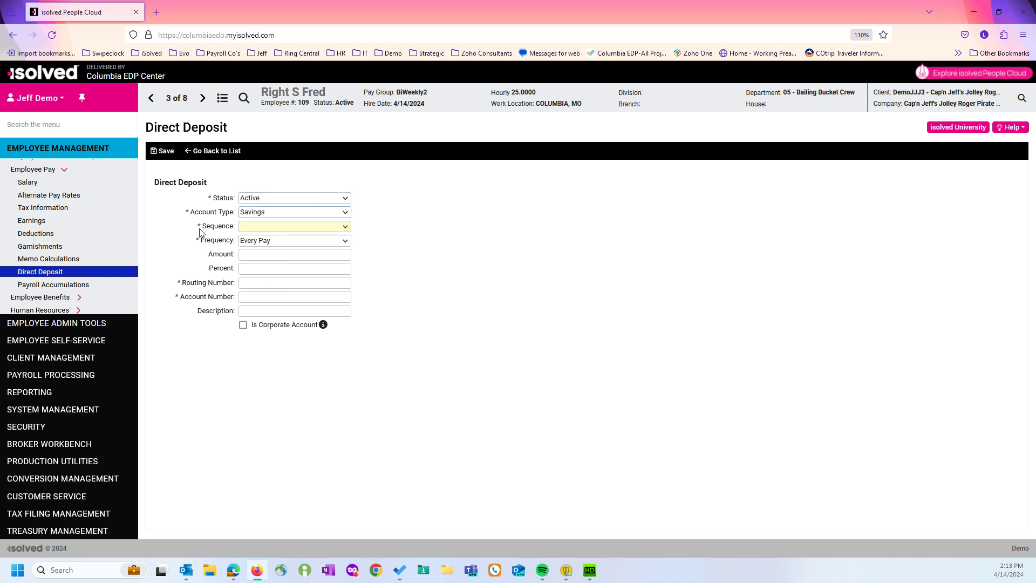
{"action": "left_click", "coordinate": [346, 227]}
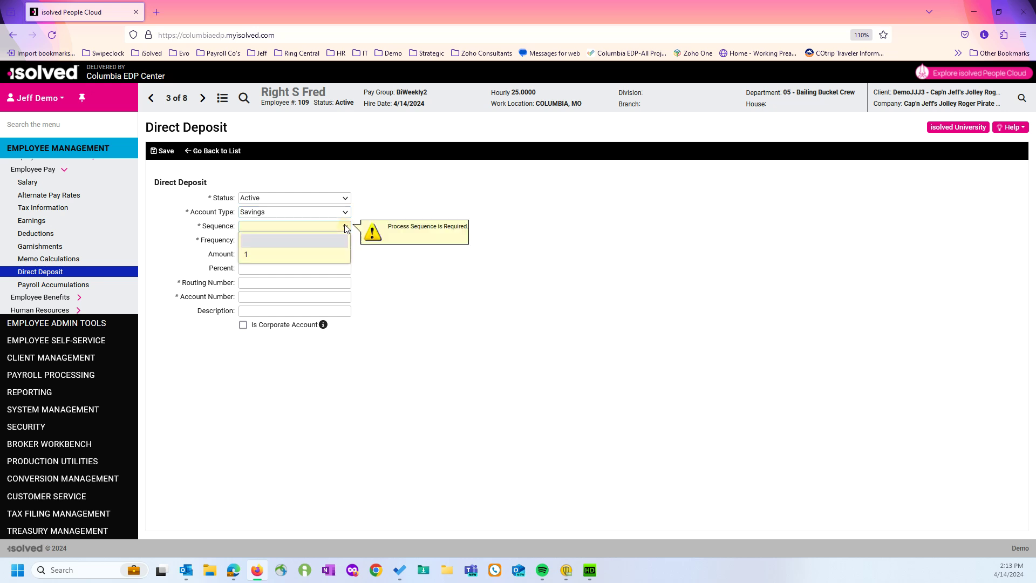
{"action": "left_click", "coordinate": [314, 255]}
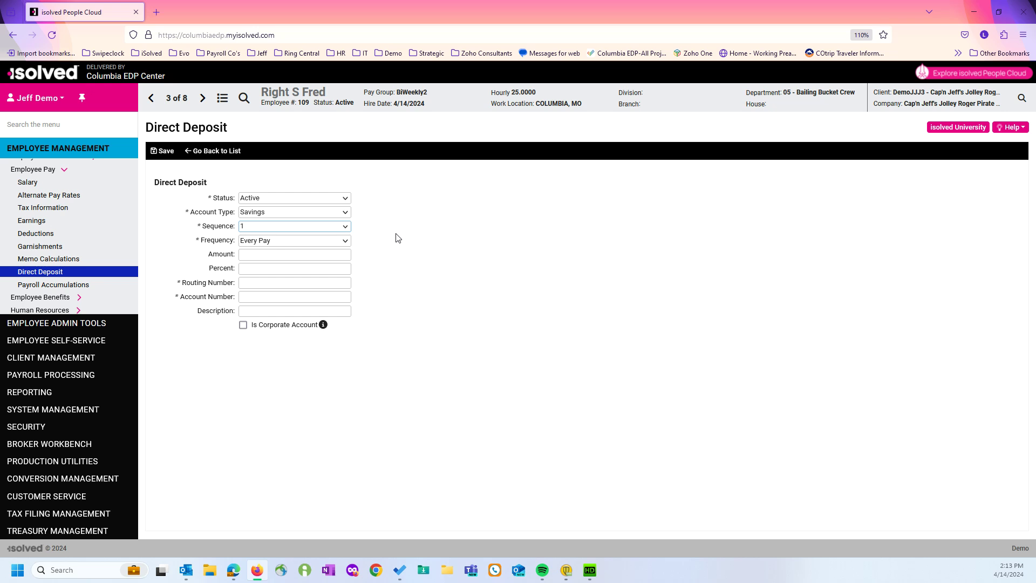
Enter amount 50.00, the routing and savings account numbers, and save the deposit.
{"action": "left_click", "coordinate": [324, 255]}
{"action": "type", "text": "50.00"}
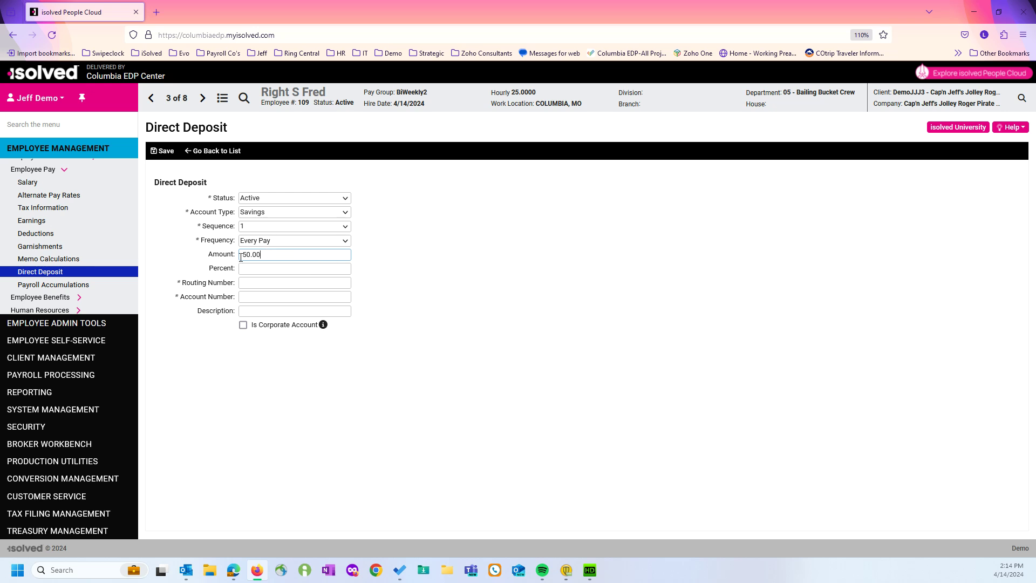
{"action": "left_click", "coordinate": [269, 284]}
{"action": "type", "text": "081501696"}
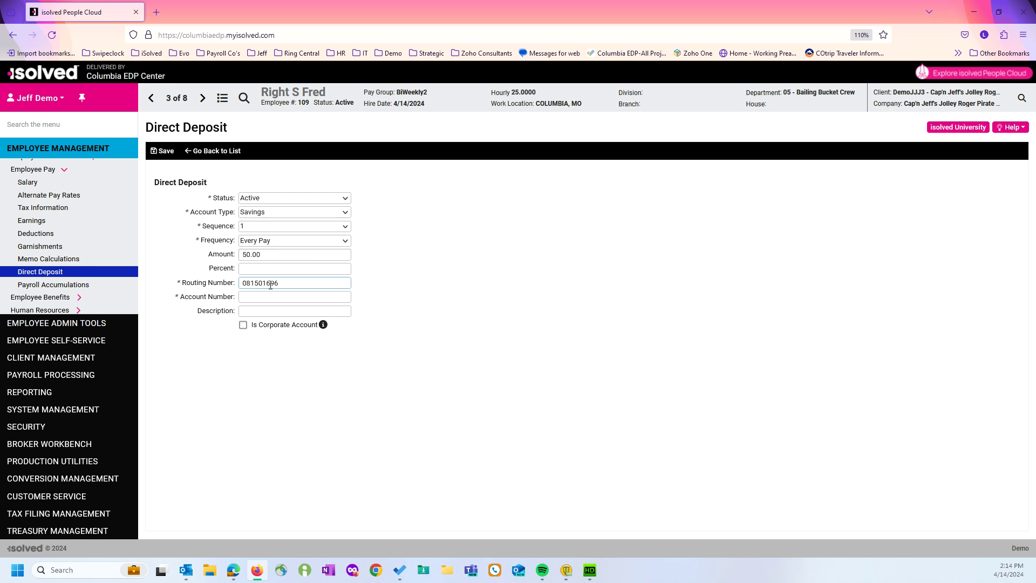
{"action": "left_click", "coordinate": [276, 297]}
{"action": "left_click", "coordinate": [166, 152]}
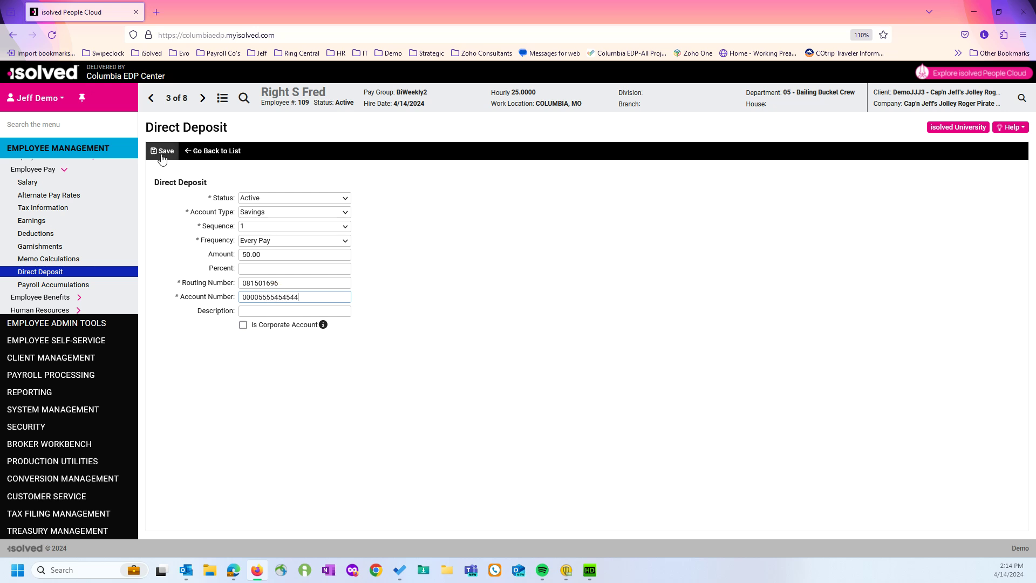